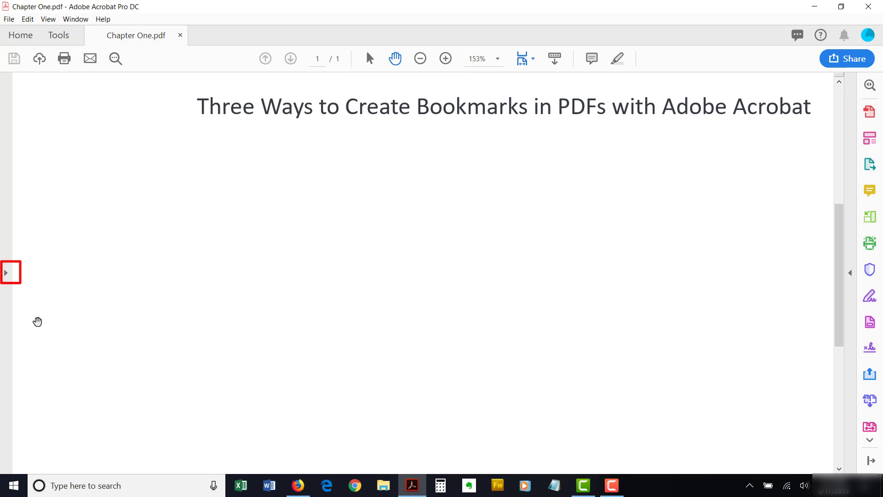
Step: Show the navigation pane with its Bookmarks list
{"action": "left_click", "coordinate": [9, 274]}
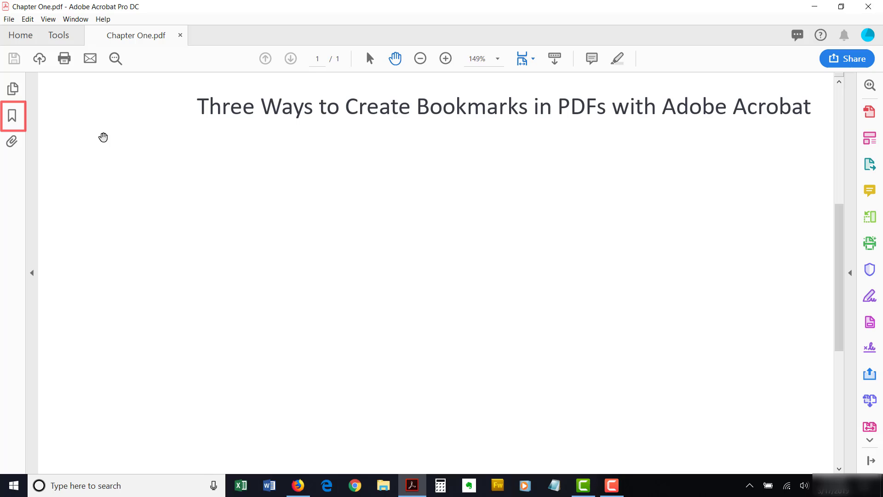
{"action": "left_click", "coordinate": [13, 117]}
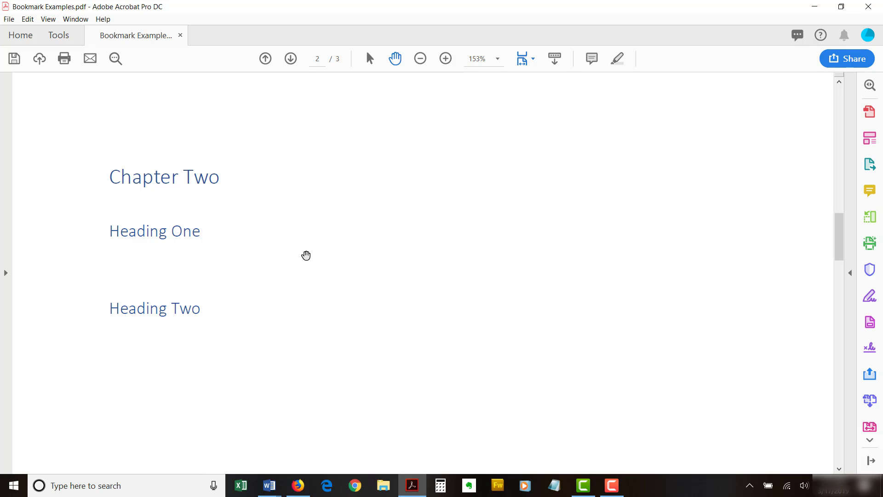
Step: Create a bookmark for the current page and name it 'Chapter Two'
{"action": "right_click", "coordinate": [313, 179]}
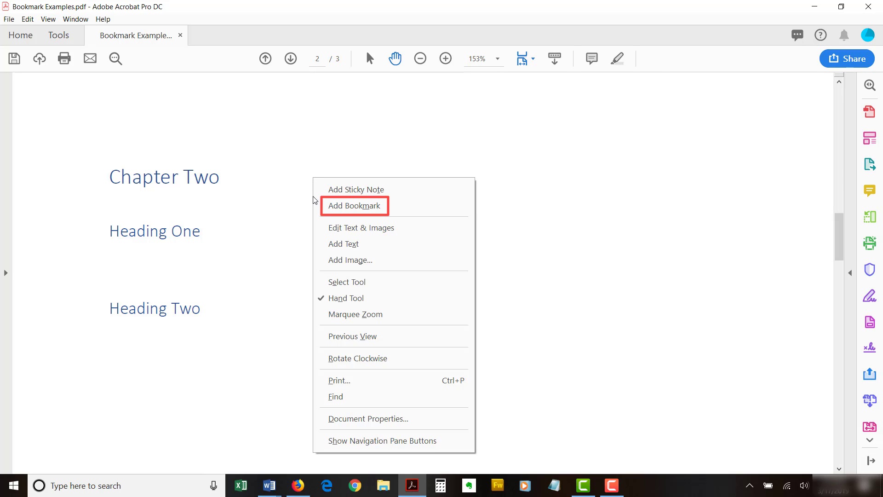
{"action": "left_click", "coordinate": [328, 207]}
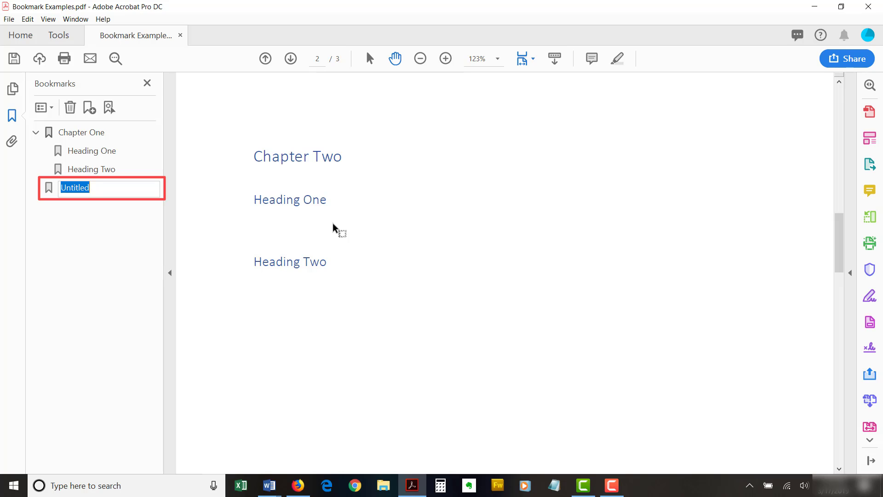
{"action": "type", "text": "Chapter "}
{"action": "type", "text": "Two"}
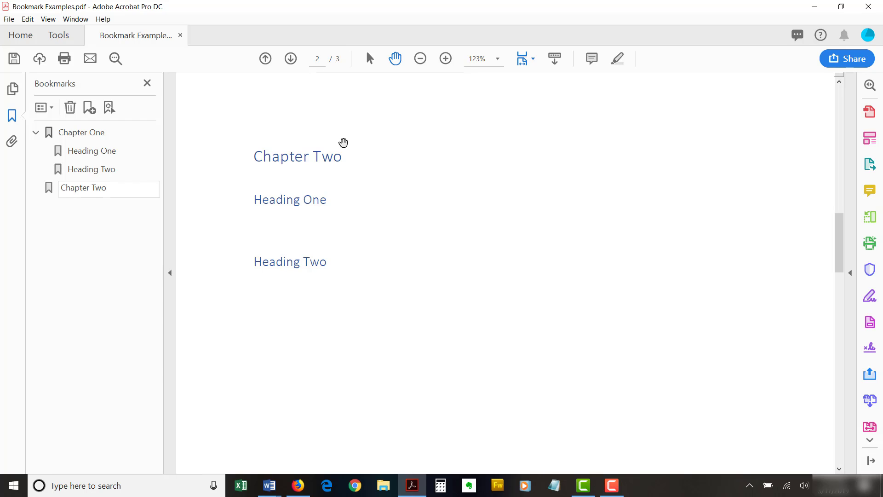
{"action": "key", "text": "Return"}
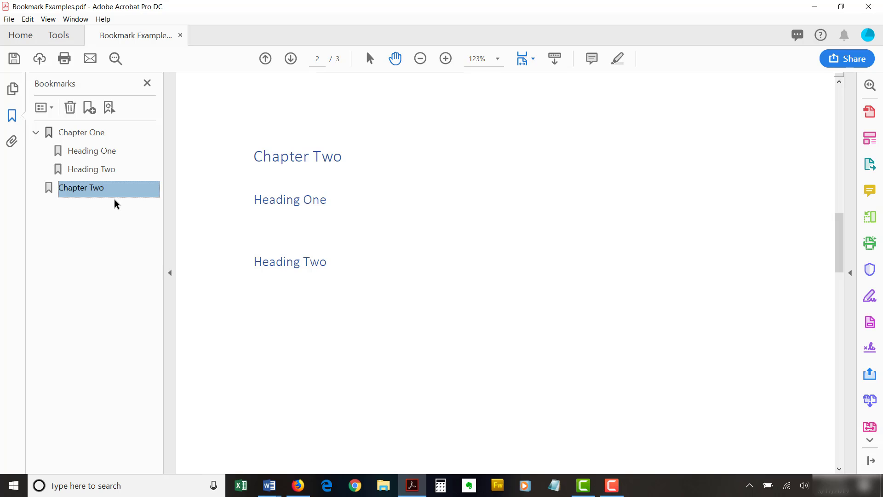
{"action": "right_click", "coordinate": [114, 193]}
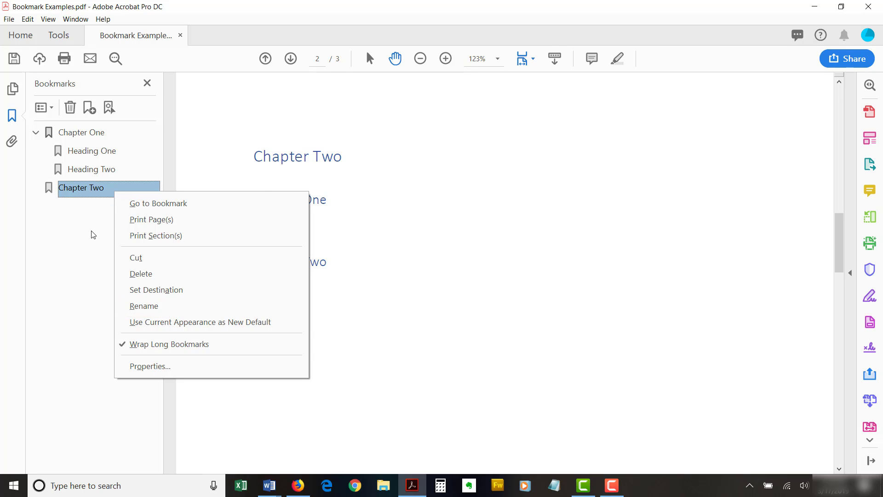
{"action": "key", "text": "Escape"}
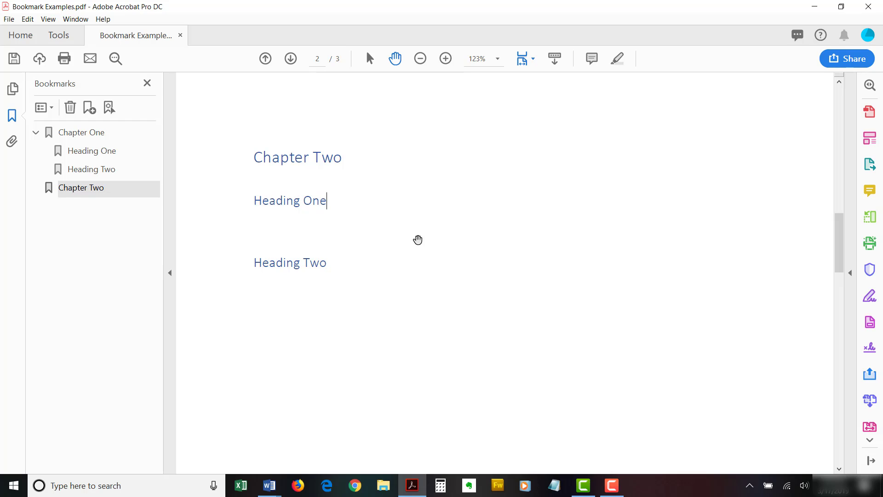
Step: Bookmark the selected 'Heading One' text and nest it under Chapter Two
{"action": "left_click", "coordinate": [369, 61]}
{"action": "left_click_drag", "start_coordinate": [252, 200], "coordinate": [324, 200]}
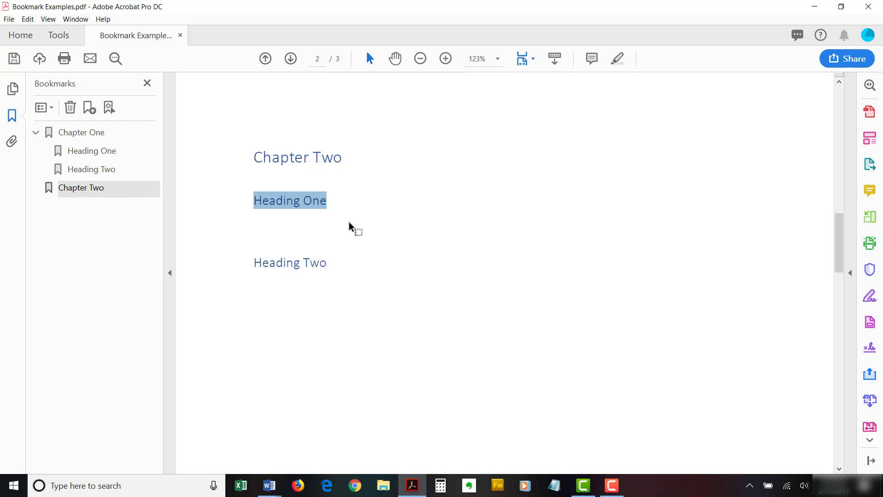
{"action": "right_click", "coordinate": [276, 206]}
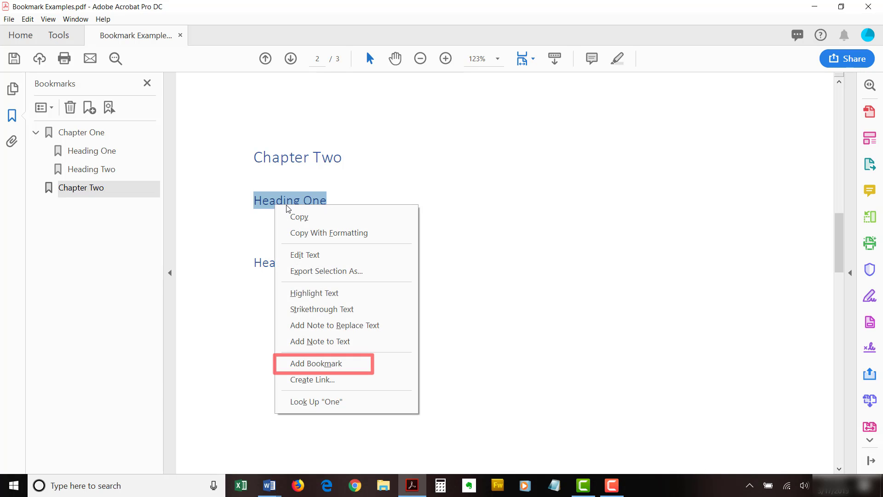
{"action": "left_click", "coordinate": [359, 364]}
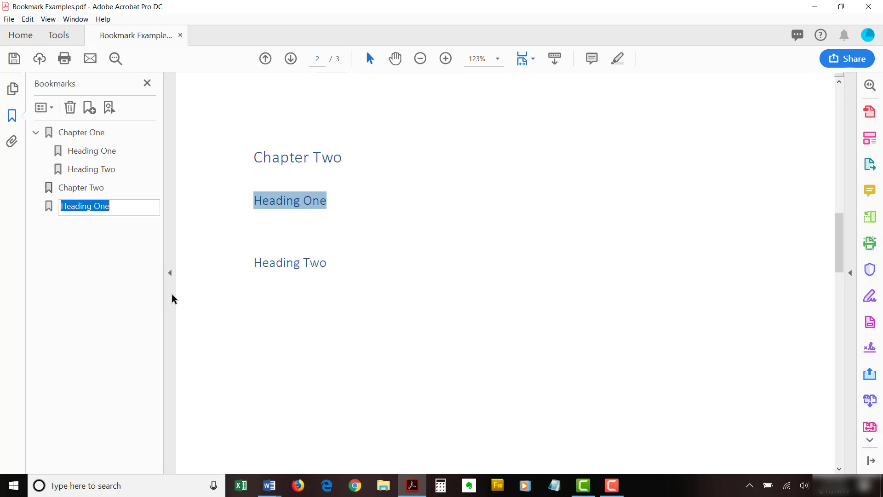
{"action": "left_click", "coordinate": [116, 243]}
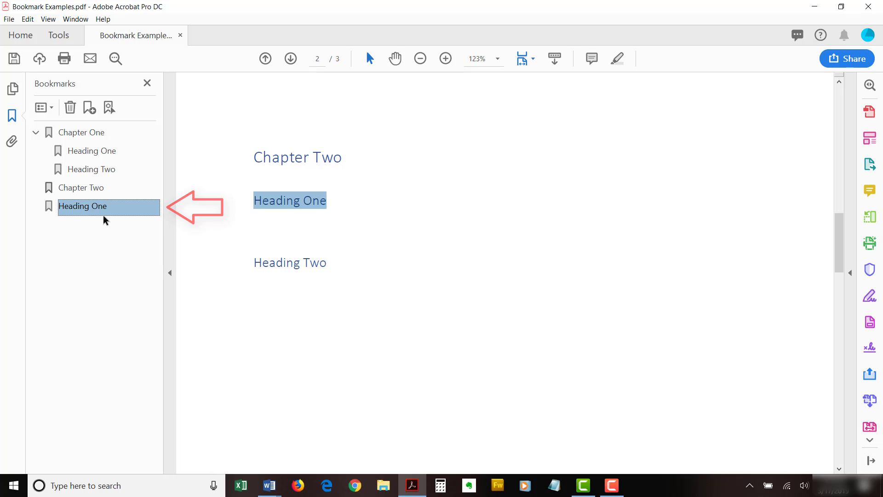
{"action": "left_click_drag", "start_coordinate": [101, 206], "coordinate": [139, 199]}
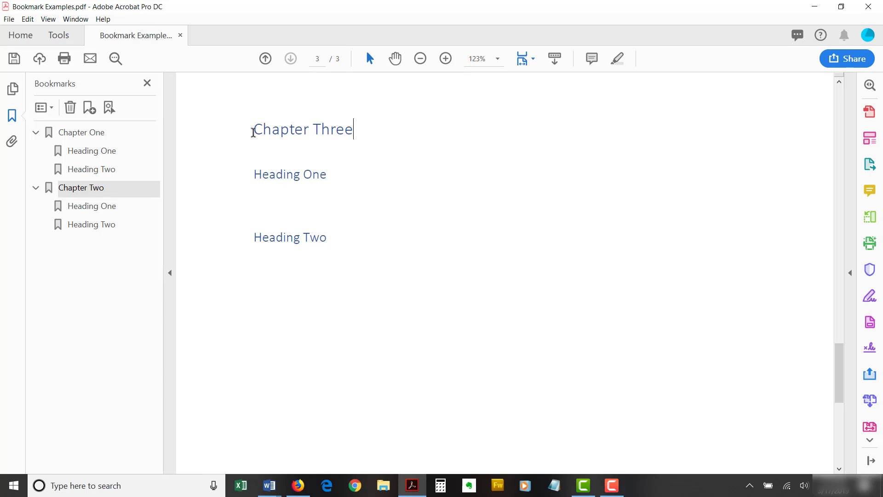
{"action": "left_click_drag", "start_coordinate": [252, 132], "coordinate": [353, 131]}
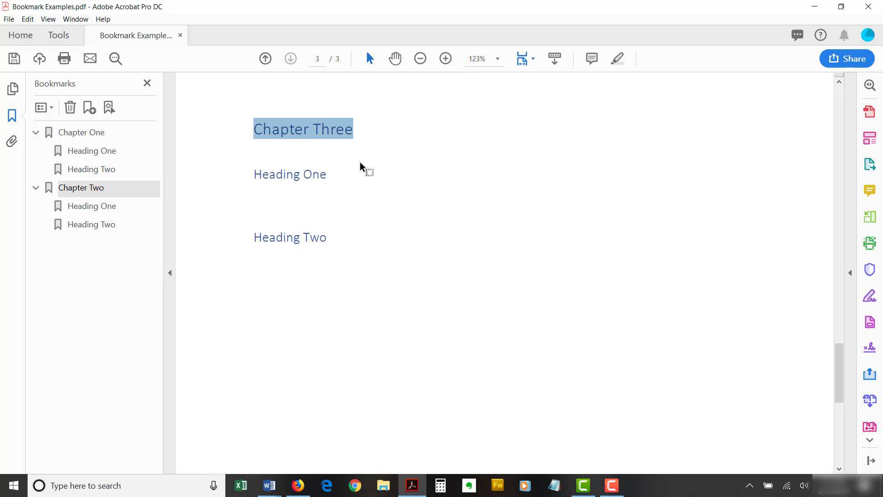
{"action": "left_click", "coordinate": [360, 167]}
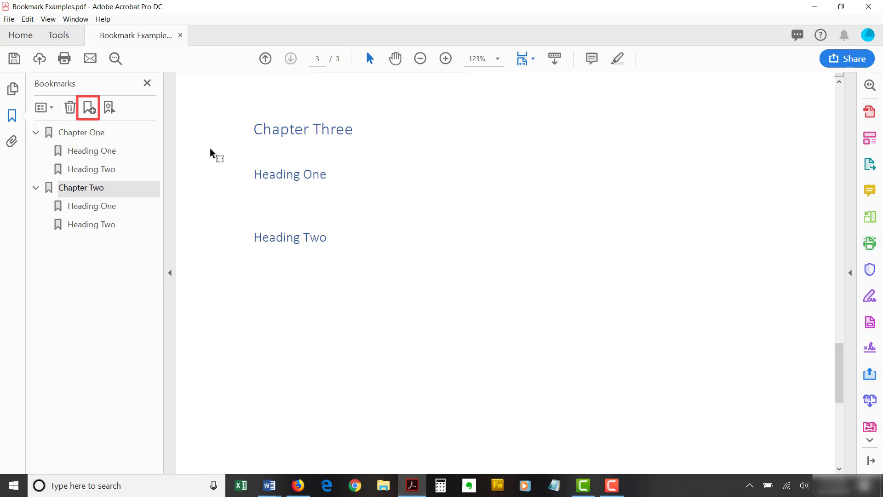
Step: Create a new bookmark for page 3 named 'Chapter Three'
{"action": "left_click", "coordinate": [89, 109]}
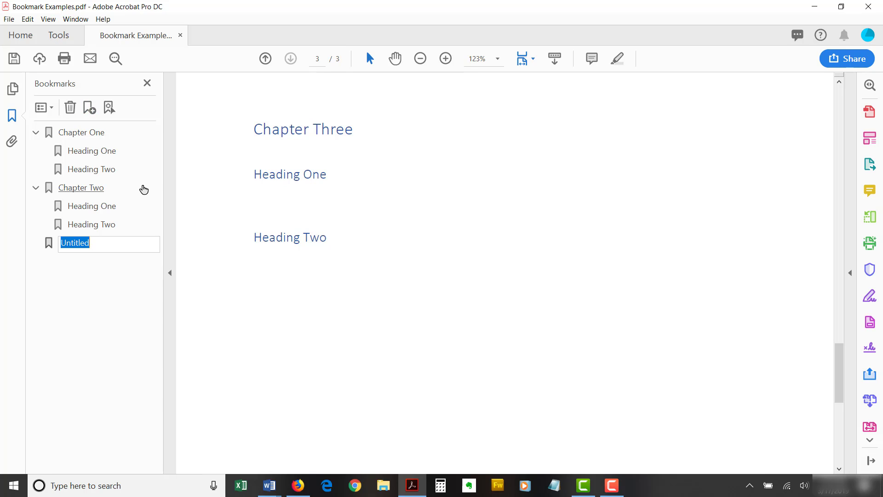
{"action": "type", "text": "C"}
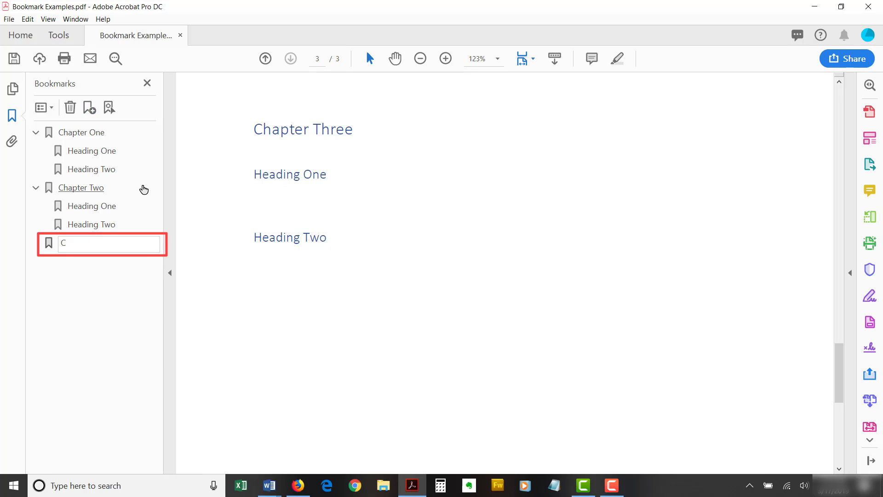
{"action": "type", "text": "hapter "}
{"action": "type", "text": "Three"}
{"action": "key", "text": "Return"}
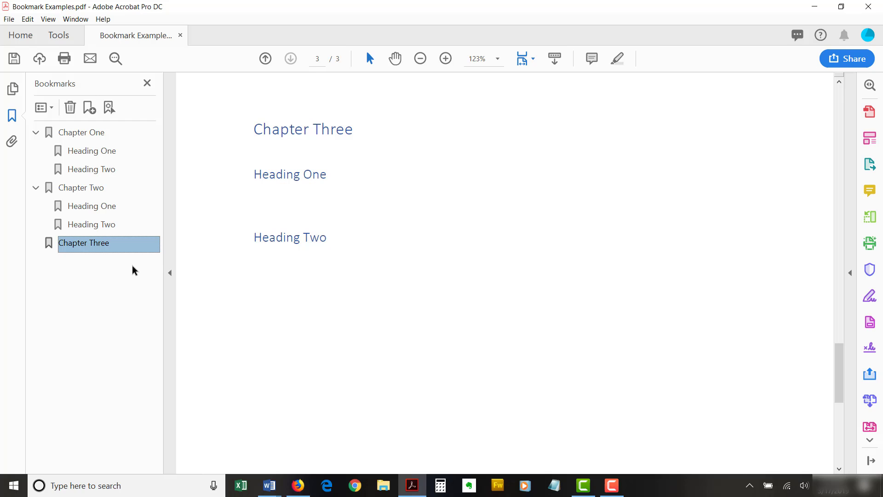